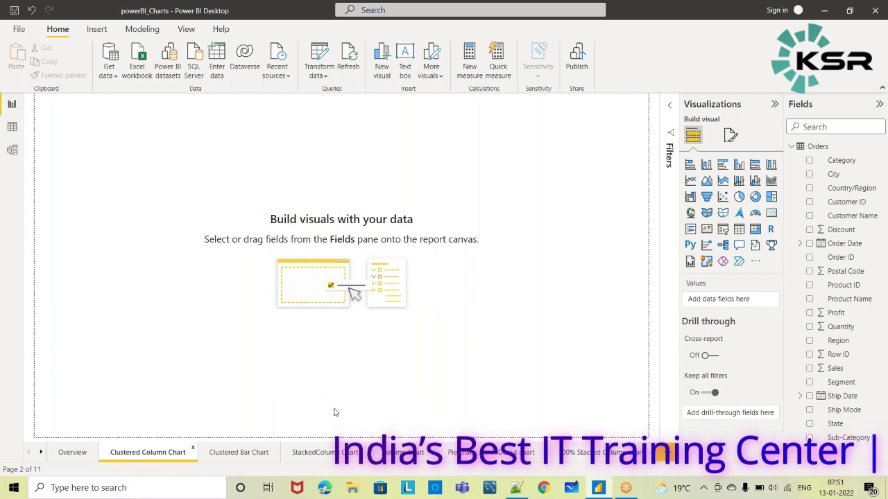
# Step: Examine the stacked column chart page and the Orders table behind it, including its Region, Category and Sales columns
pyautogui.click(320, 452)
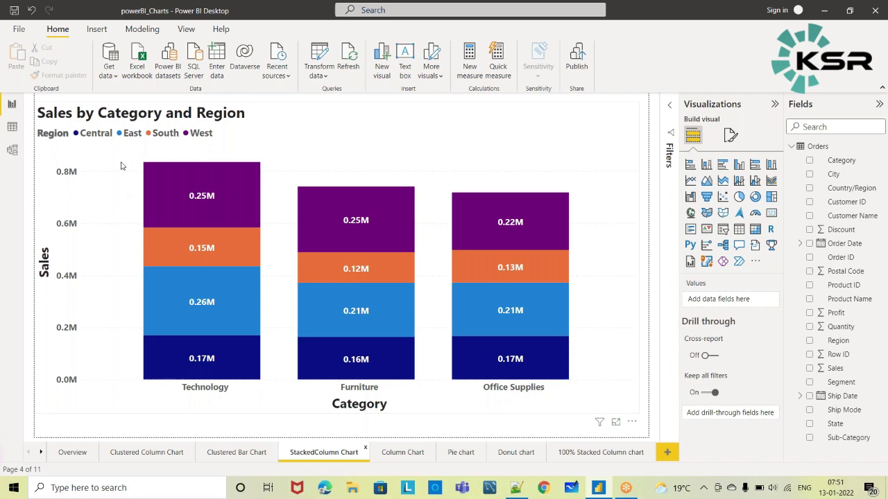
pyautogui.click(12, 129)
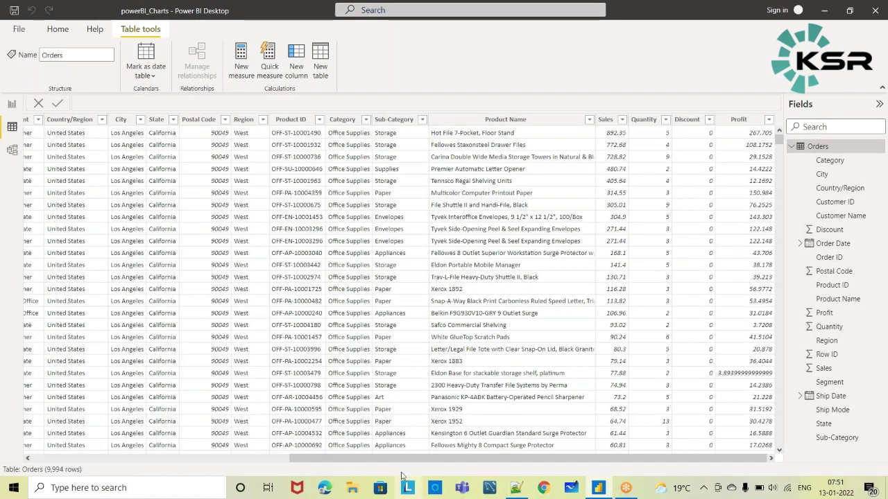
pyautogui.moveTo(412, 462)
pyautogui.mouseDown()
pyautogui.moveTo(184, 452)
pyautogui.moveTo(415, 461)
pyautogui.mouseUp()
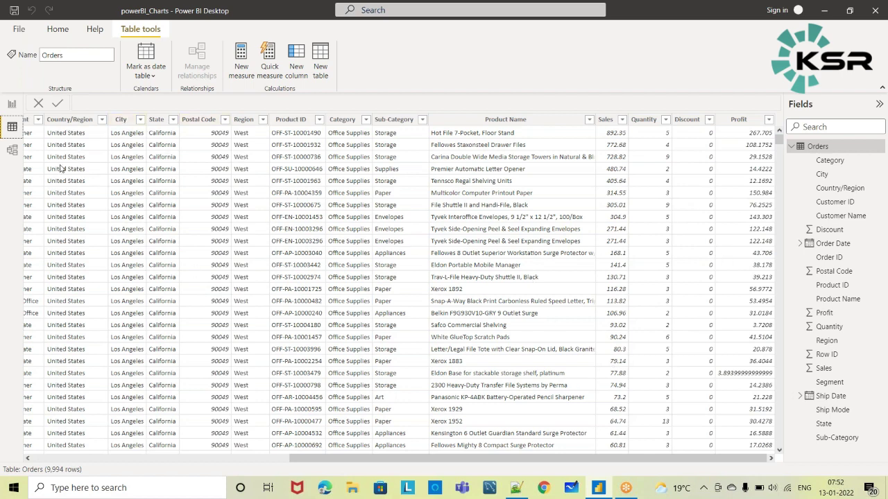
pyautogui.click(10, 105)
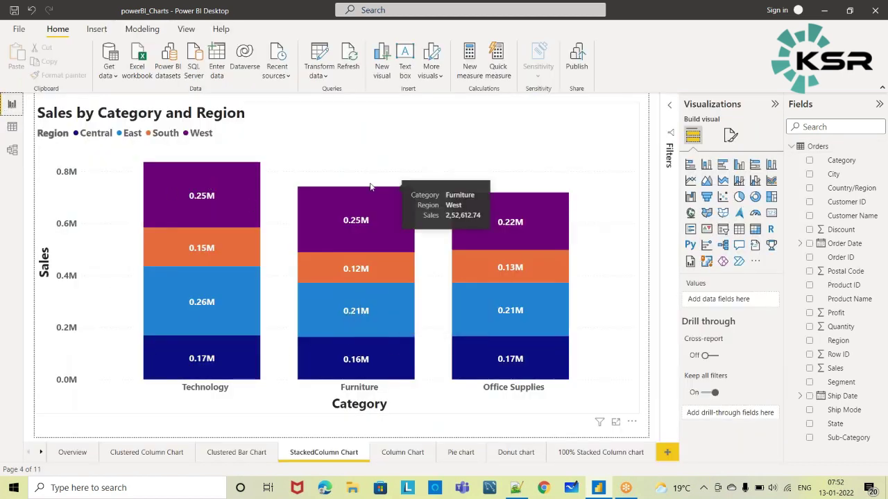
# Step: Hide the data labels on the stacked column chart and inspect the sales of individual region segments
pyautogui.click(571, 174)
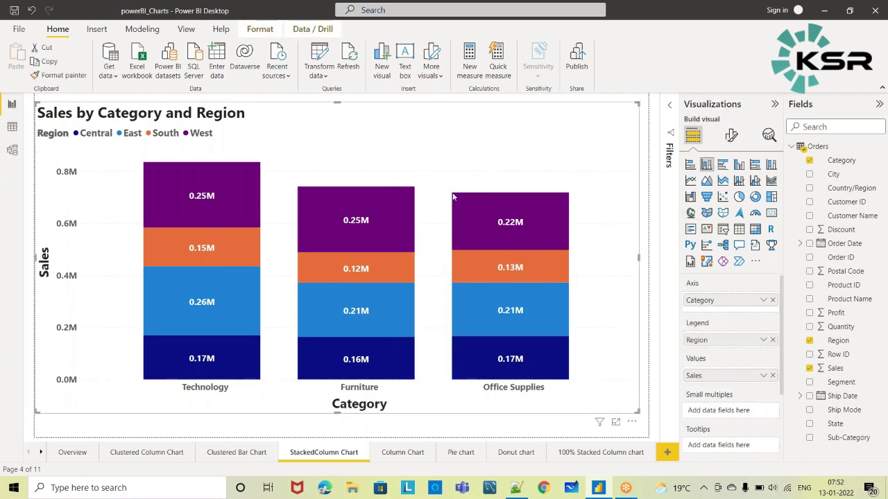
pyautogui.click(733, 136)
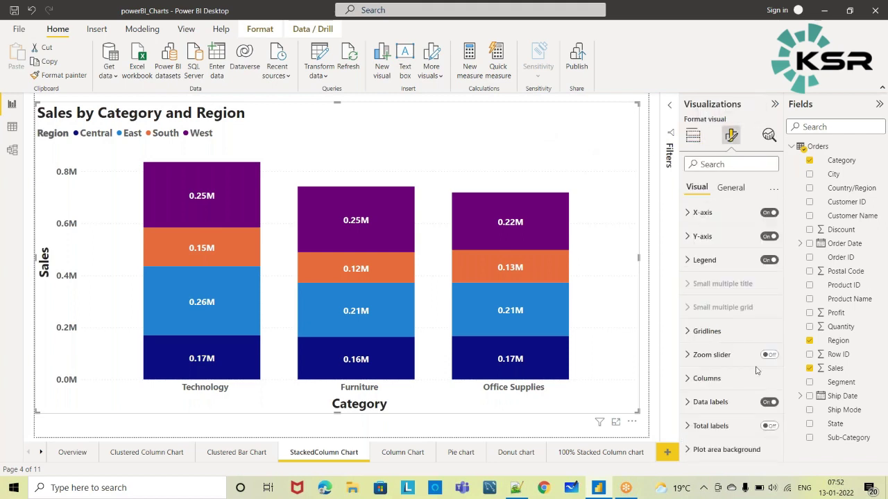
pyautogui.click(768, 404)
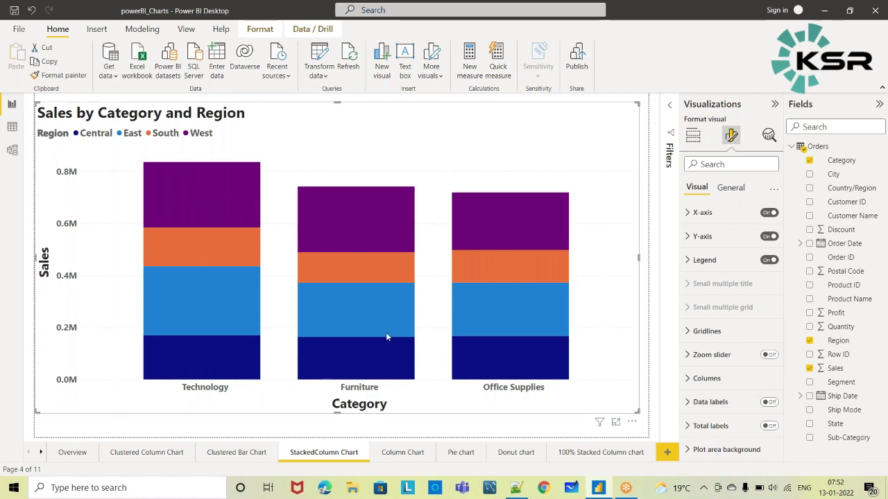
pyautogui.moveTo(226, 321)
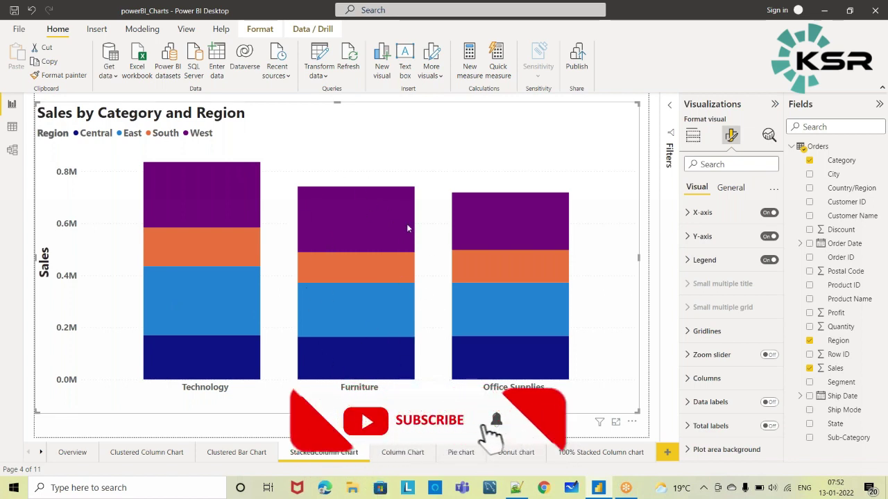
pyautogui.moveTo(380, 191)
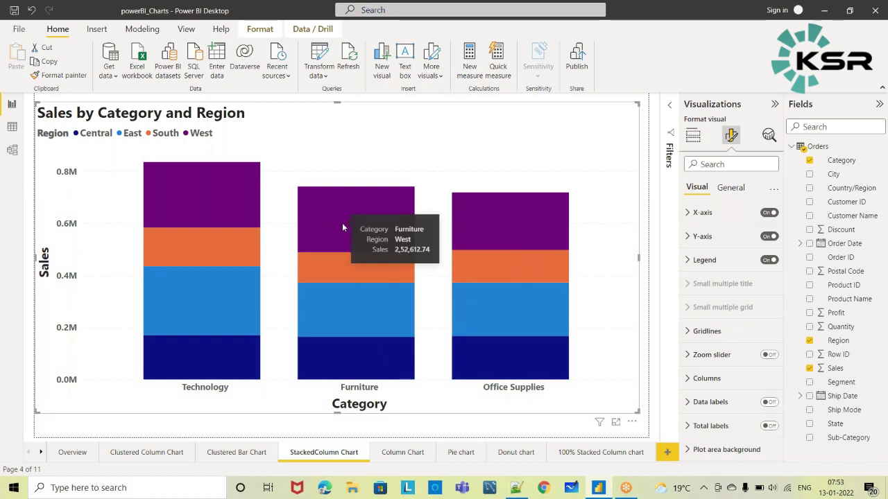
pyautogui.moveTo(352, 332)
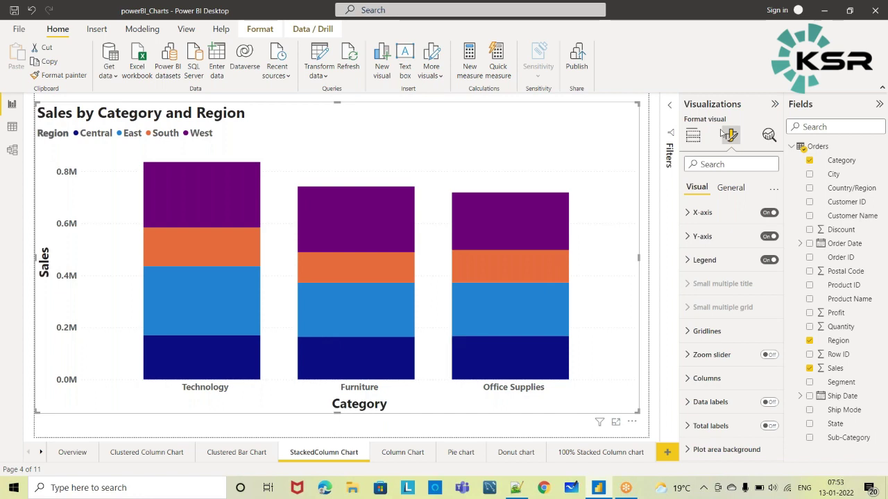
# Step: Review the stacked column chart's field setup and turn its data labels back on
pyautogui.click(688, 139)
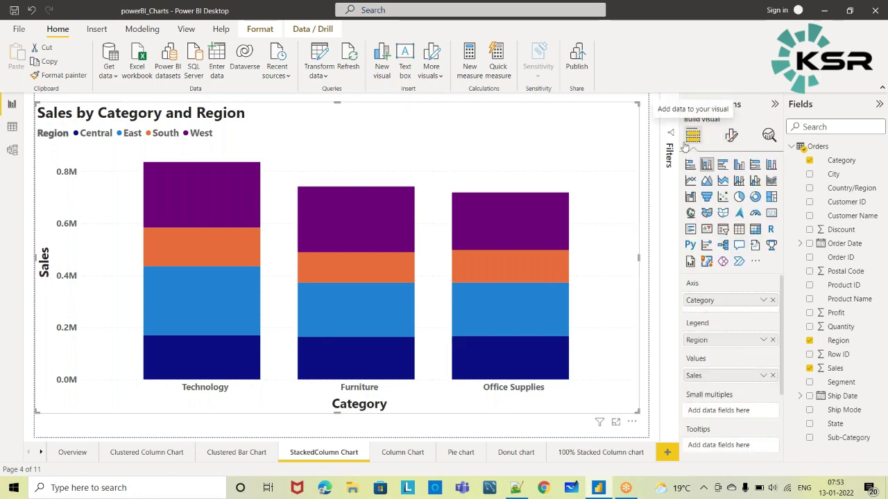
pyautogui.click(731, 136)
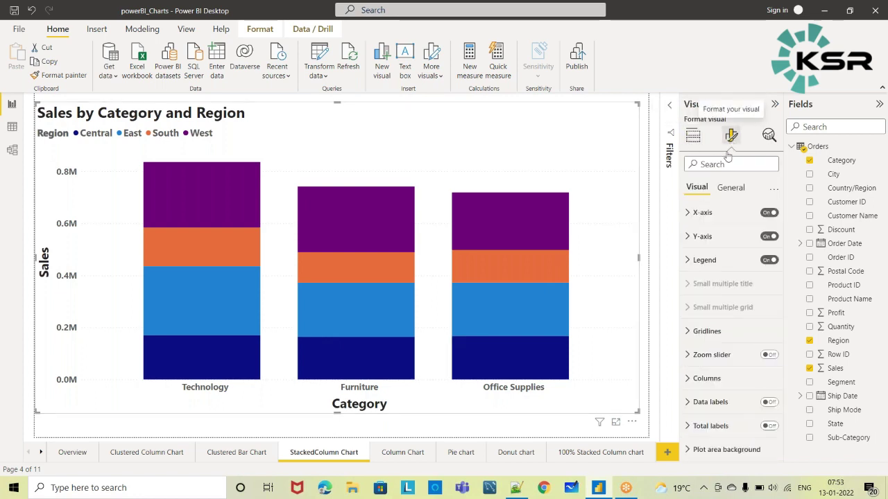
pyautogui.click(775, 403)
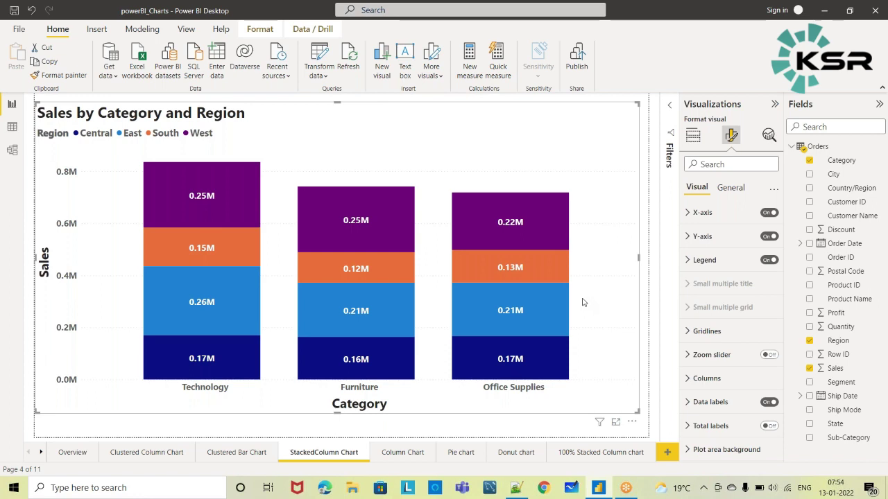
# Step: Insert a clustered column chart on the Clustered Column Chart page, move it away from the corner and enlarge it
pyautogui.click(148, 452)
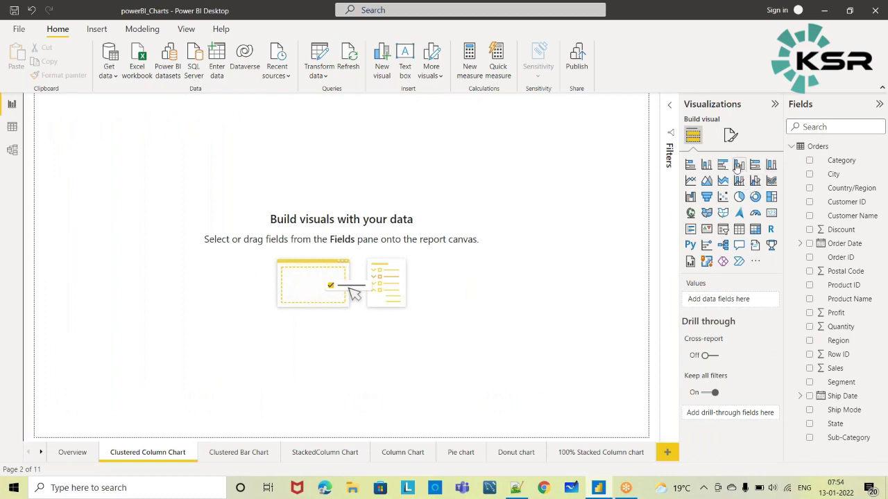
pyautogui.click(738, 165)
pyautogui.moveTo(143, 113); pyautogui.dragTo(202, 171)
pyautogui.moveTo(233, 284); pyautogui.dragTo(466, 377)
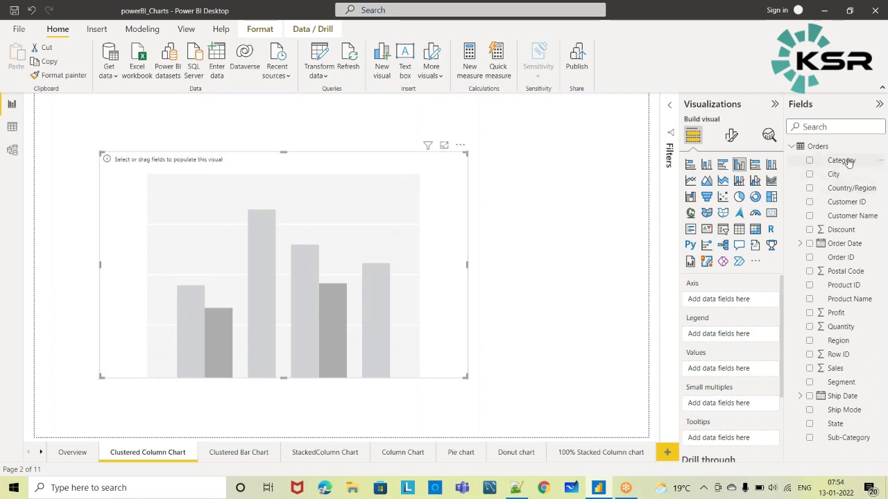
# Step: Assign Category to the axis, Sales to the values and Region to the legend of the clustered column chart
pyautogui.moveTo(848, 162); pyautogui.dragTo(727, 299)
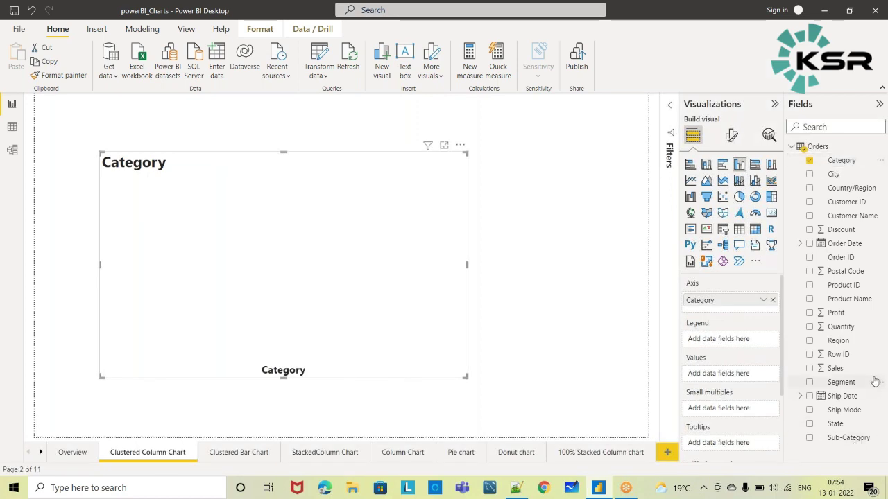
pyautogui.moveTo(835, 368); pyautogui.dragTo(723, 375)
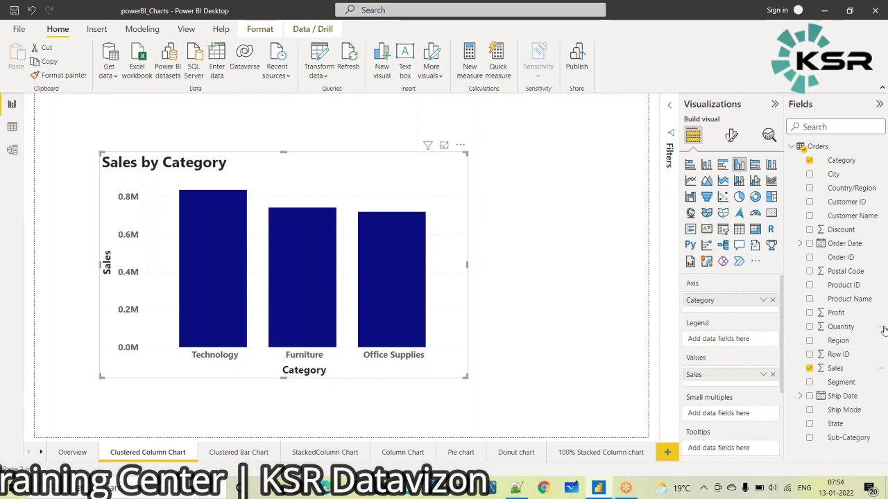
pyautogui.moveTo(840, 341); pyautogui.dragTo(722, 337)
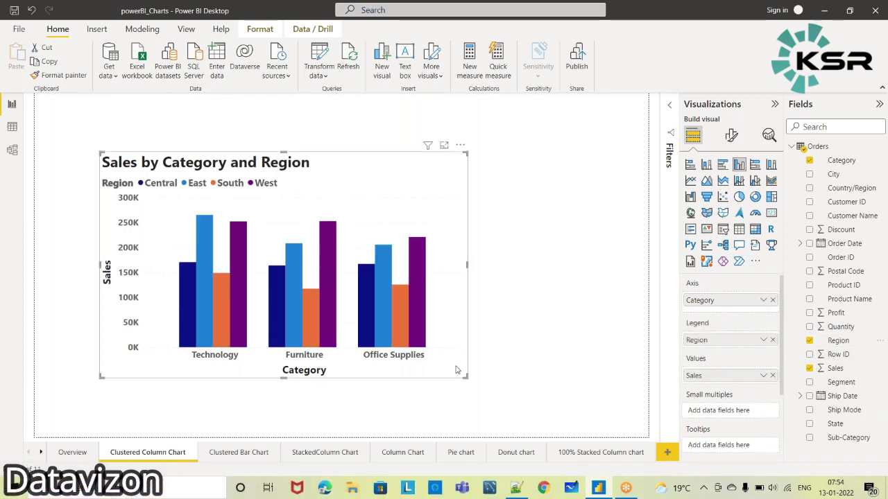
# Step: Enlarge the clustered column chart further in both directions and turn on its data labels
pyautogui.moveTo(467, 378); pyautogui.dragTo(497, 410)
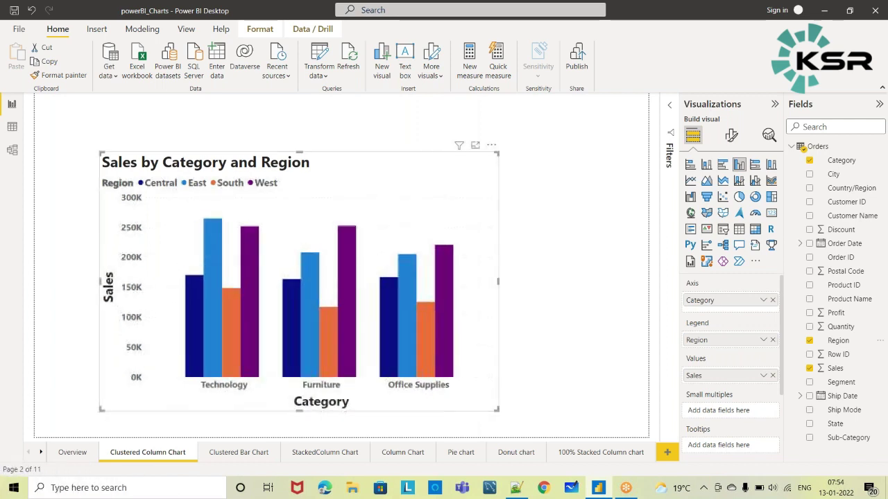
pyautogui.moveTo(99, 150); pyautogui.dragTo(74, 110)
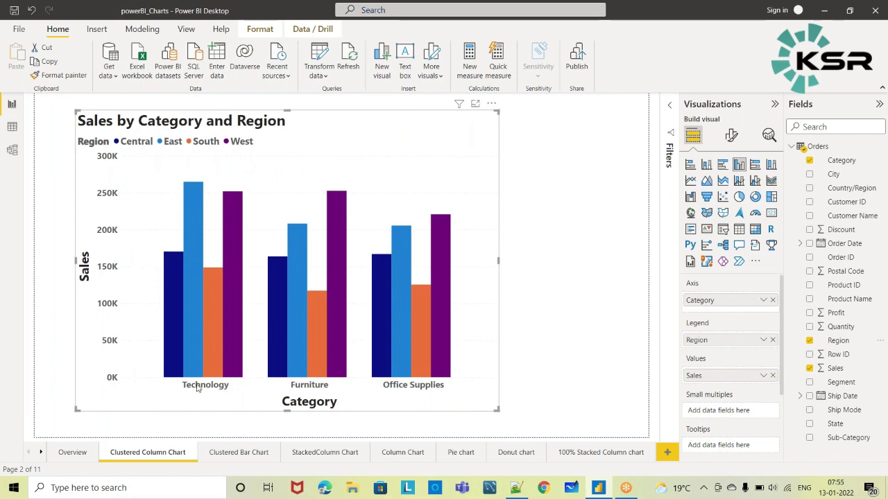
pyautogui.moveTo(187, 263)
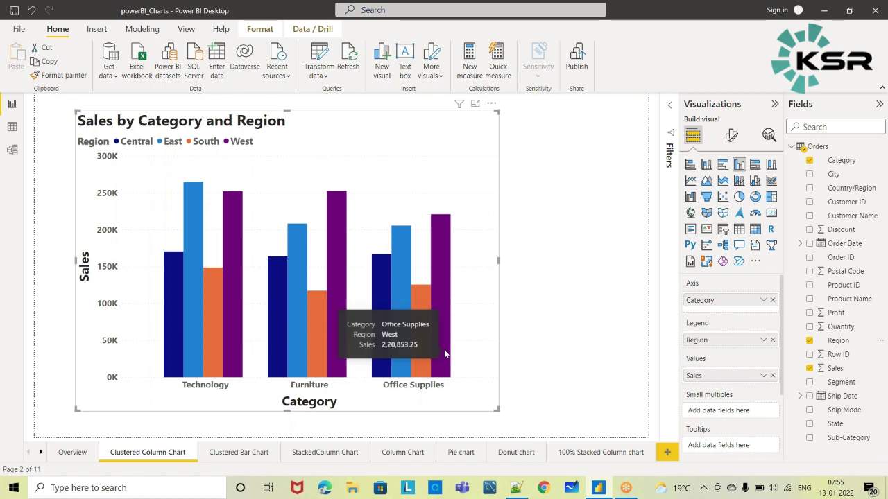
pyautogui.click(731, 135)
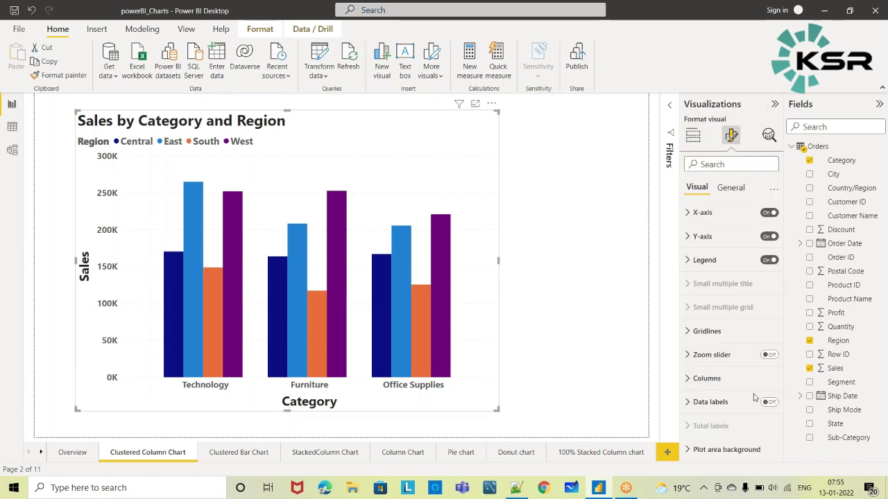
pyautogui.click(770, 403)
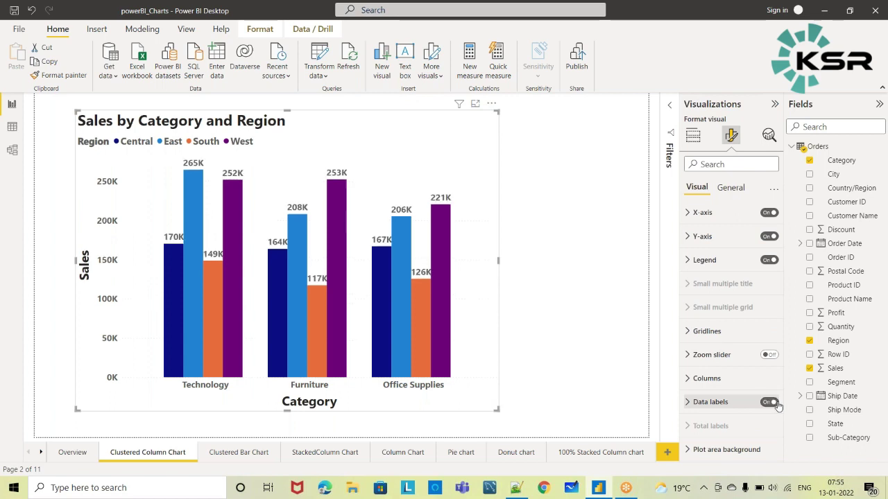
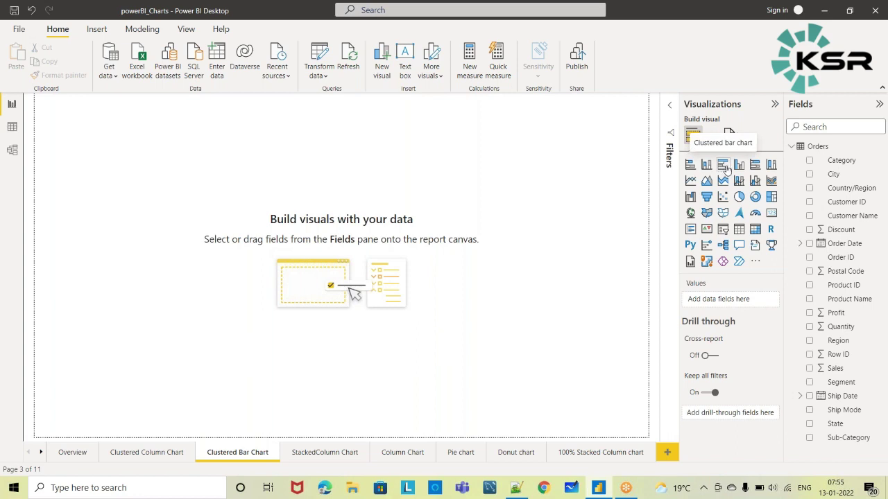
# Step: Add an enlarged clustered bar chart to the Clustered Bar Chart page with Category on the axis and Sales as values
pyautogui.click(723, 165)
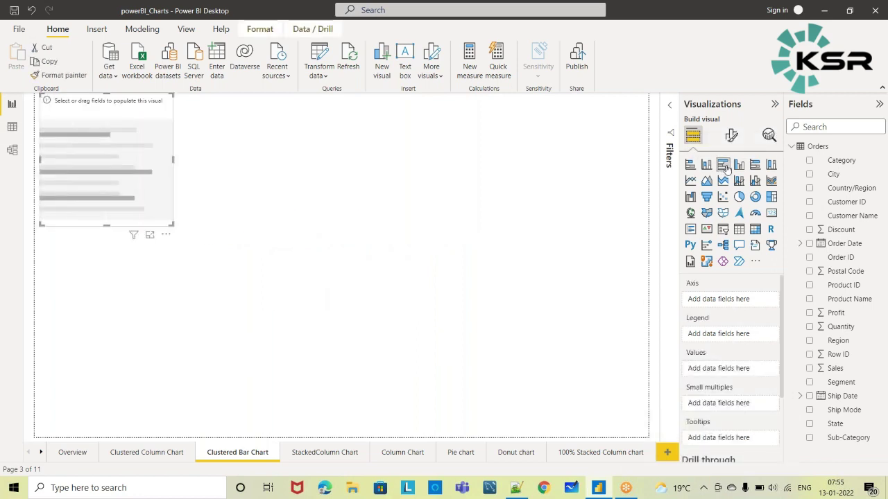
pyautogui.moveTo(171, 224); pyautogui.dragTo(504, 368)
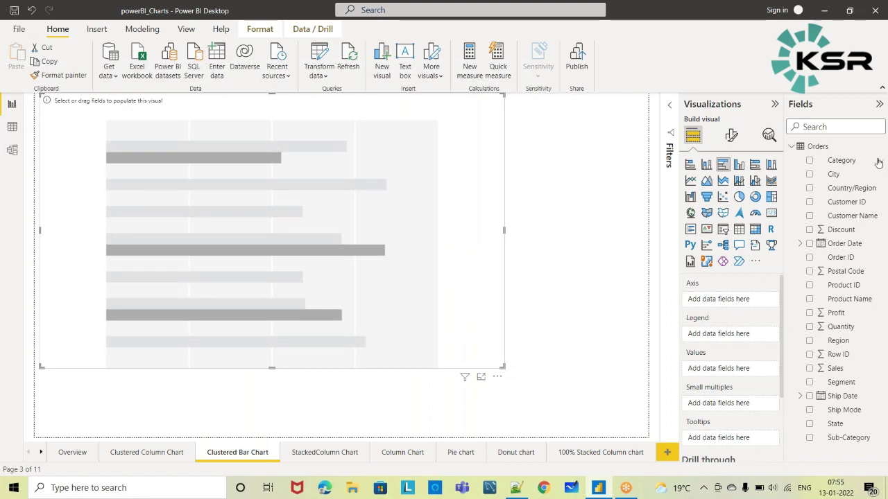
pyautogui.moveTo(855, 165); pyautogui.dragTo(736, 302)
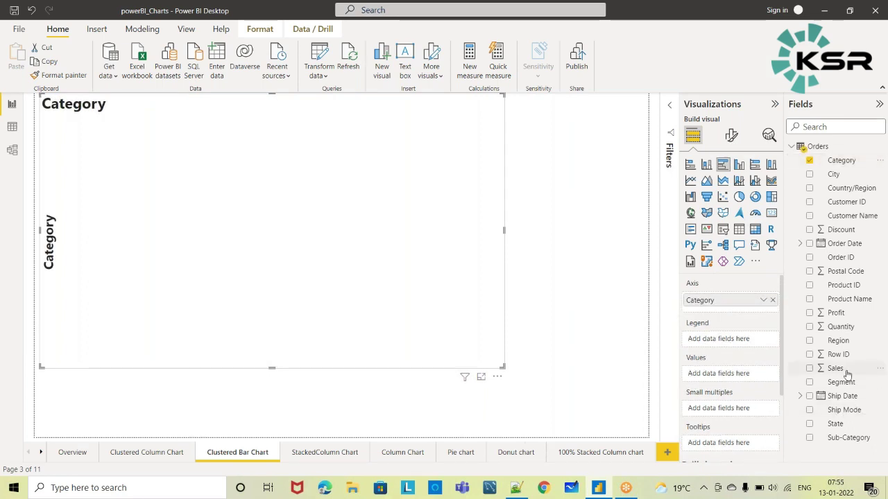
pyautogui.moveTo(840, 369); pyautogui.dragTo(726, 372)
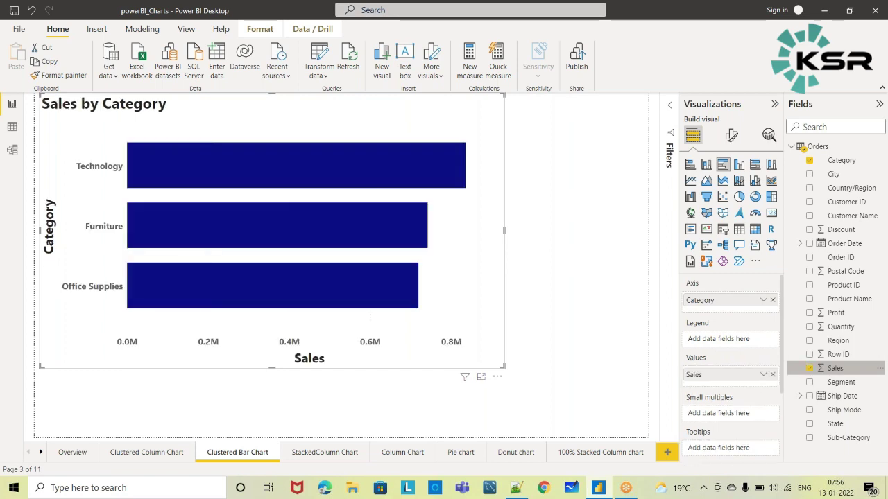
# Step: Split the clustered bar chart by Region in the legend and enlarge it to nearly fill the page
pyautogui.moveTo(504, 368); pyautogui.dragTo(535, 405)
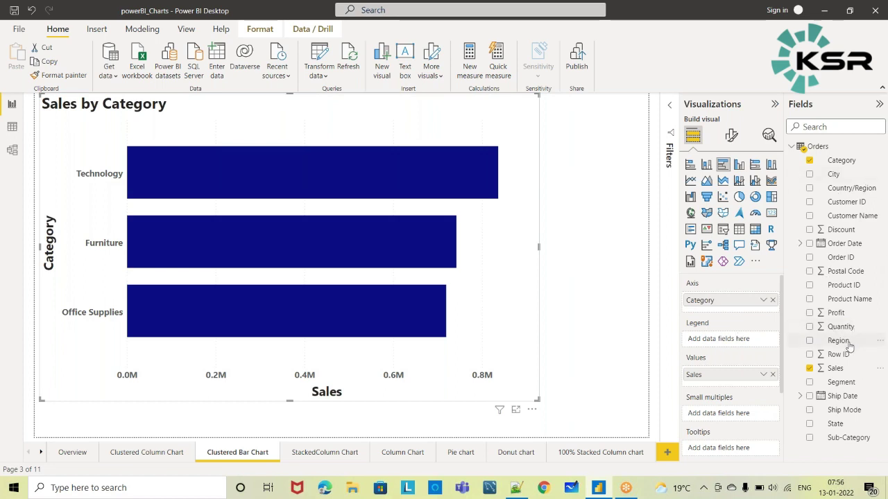
pyautogui.moveTo(843, 345); pyautogui.dragTo(721, 339)
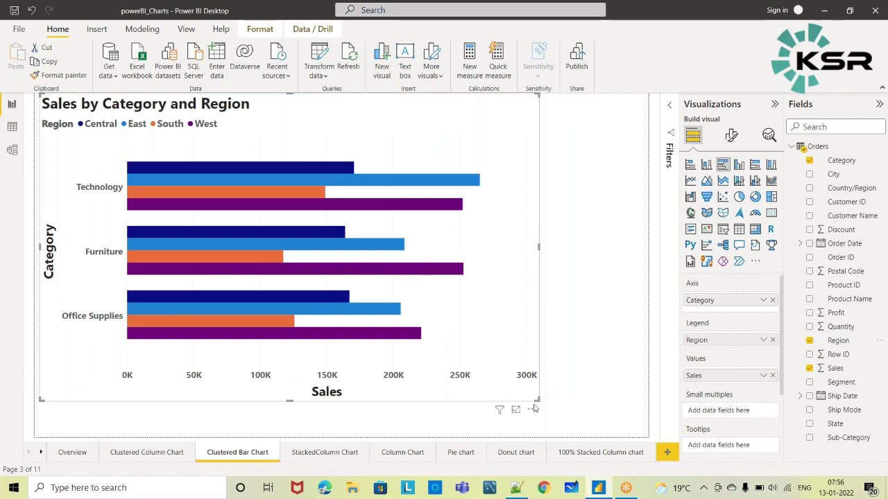
pyautogui.moveTo(537, 400); pyautogui.dragTo(619, 421)
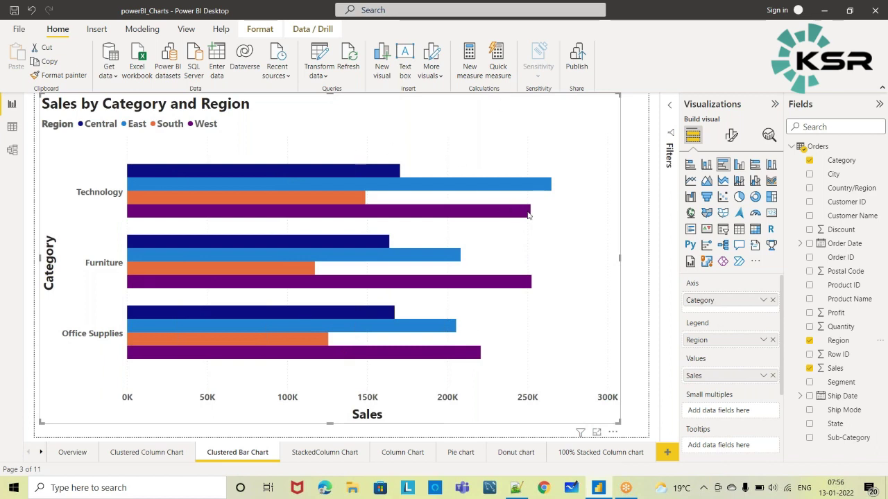
# Step: Turn on data labels for the clustered bar chart and compare it with the clustered column chart on its page
pyautogui.click(731, 136)
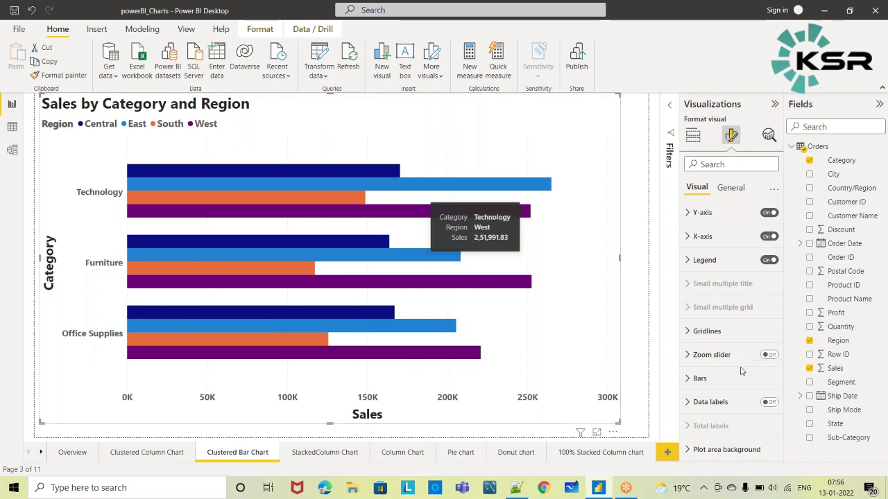
pyautogui.click(776, 404)
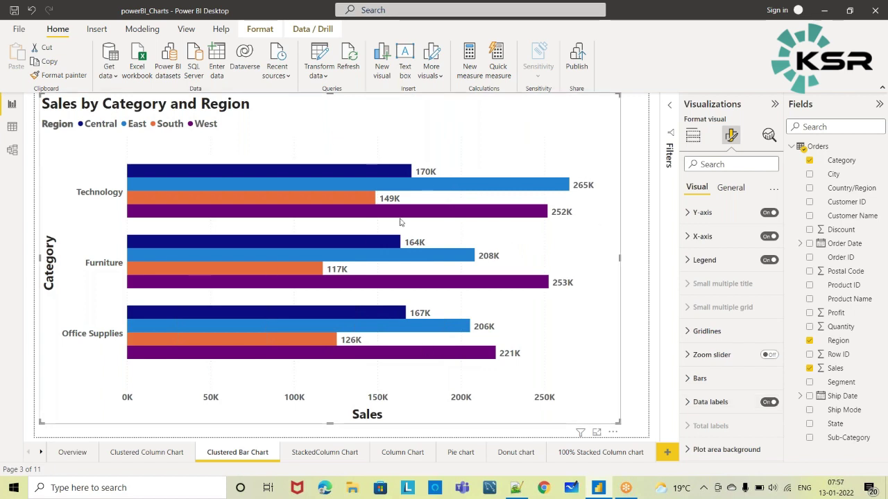
pyautogui.click(158, 454)
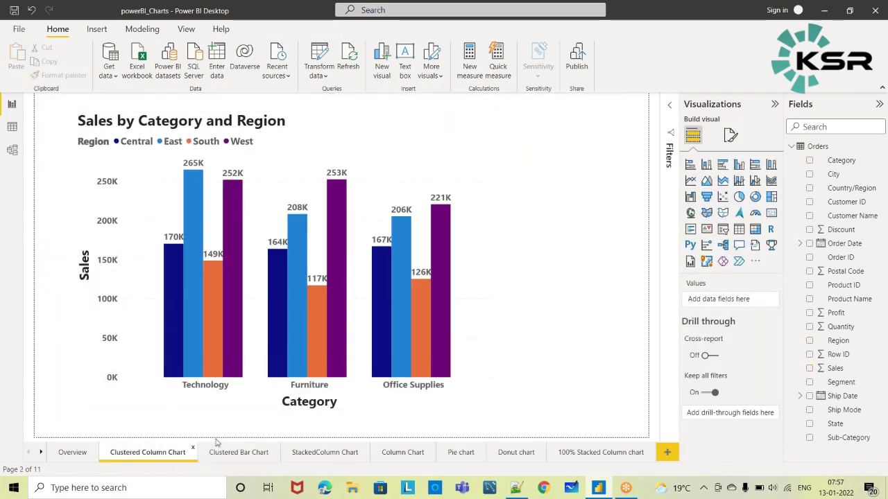
pyautogui.click(229, 454)
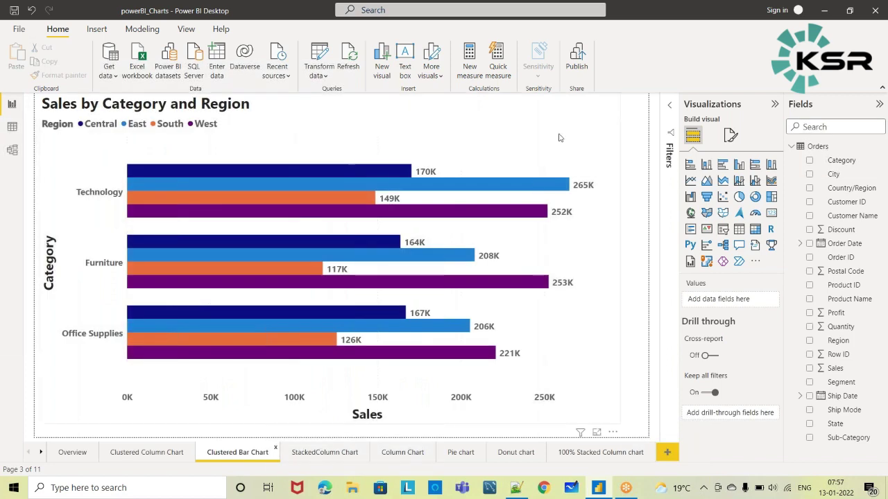
# Step: Replace Category with Sub-Category on the clustered bar chart's axis
pyautogui.click(419, 121)
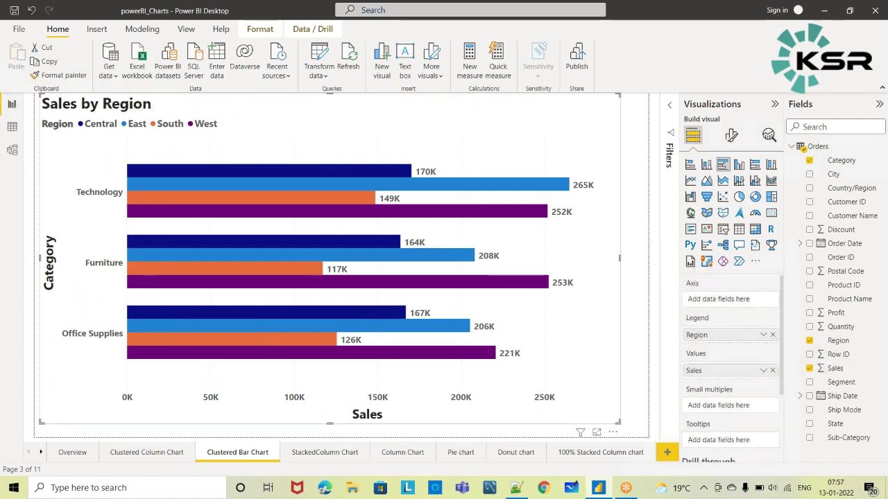
pyautogui.click(773, 302)
pyautogui.moveTo(852, 441); pyautogui.dragTo(722, 300)
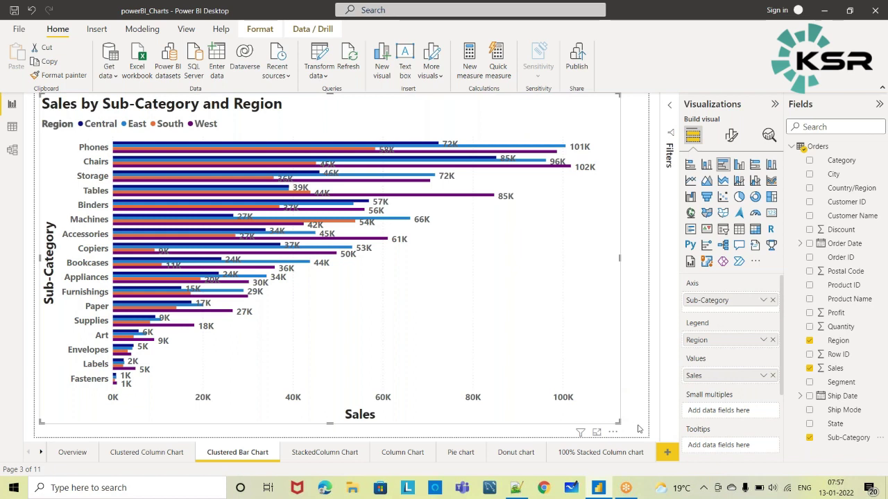
# Step: Enlarge the clustered bar chart slightly towards the page's lower-right corner and turn off its data labels
pyautogui.moveTo(639, 429); pyautogui.dragTo(653, 437)
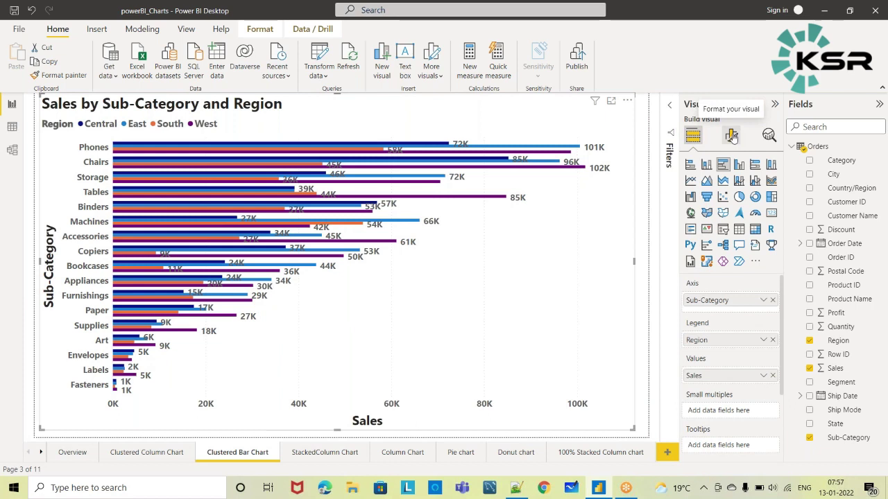
pyautogui.click(732, 136)
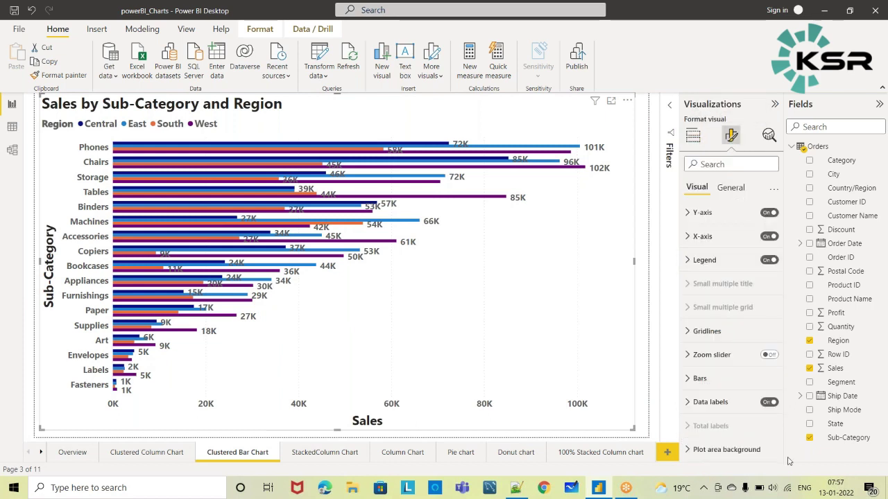
pyautogui.click(768, 403)
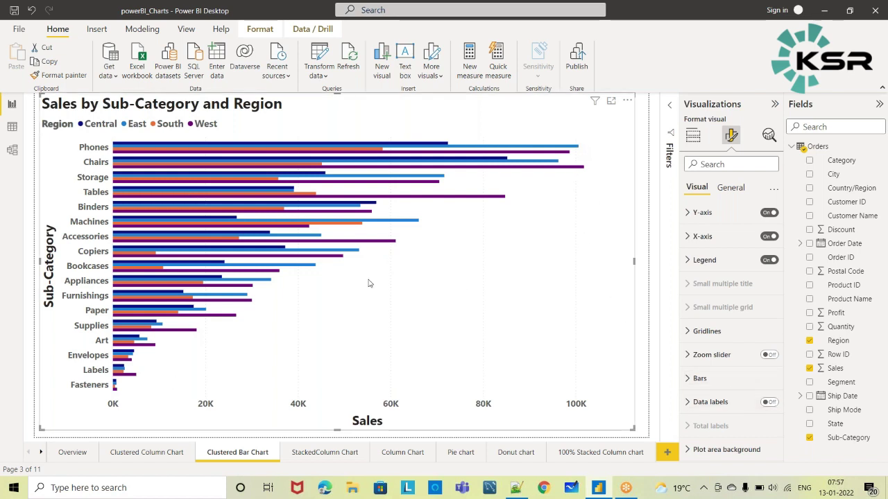
# Step: View the Clustered Column Chart page, and switch to Notepad++ to review the notes on clustered column and bar charts
pyautogui.click(147, 453)
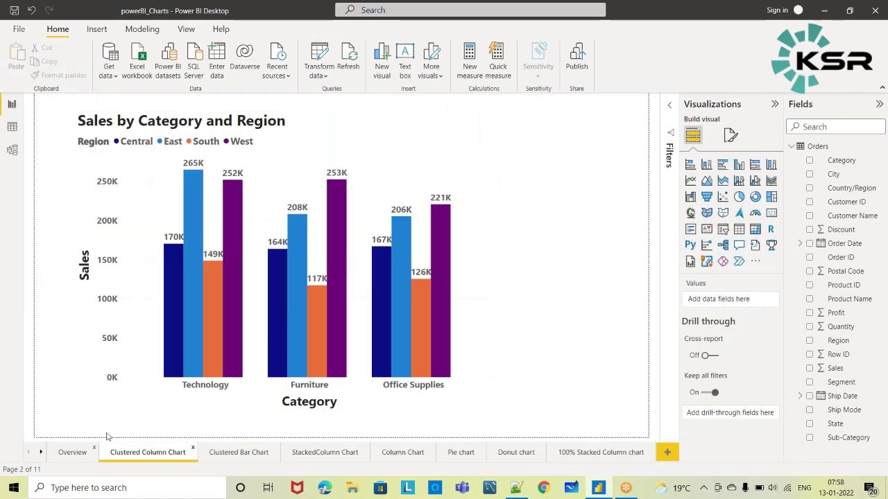
pyautogui.click(516, 488)
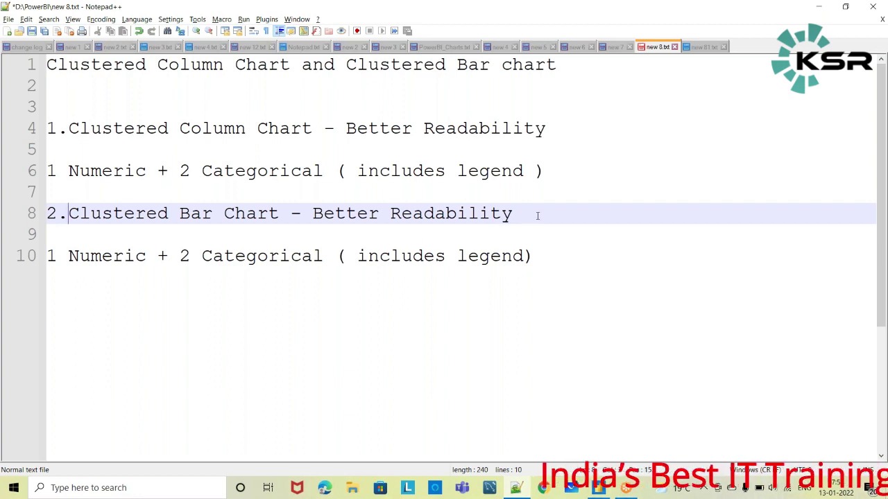
pyautogui.click(67, 214)
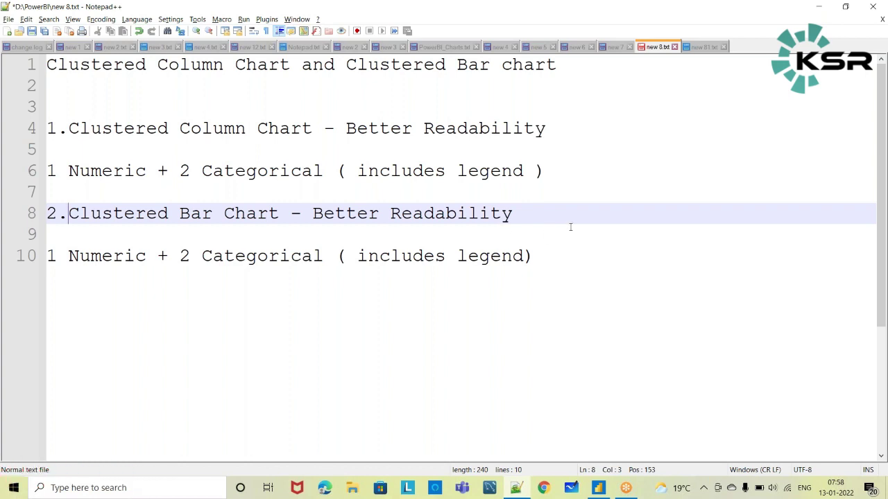
# Step: Switch back to the powerBI_Charts report in Power BI Desktop and show its Overview page
pyautogui.moveTo(598, 488)
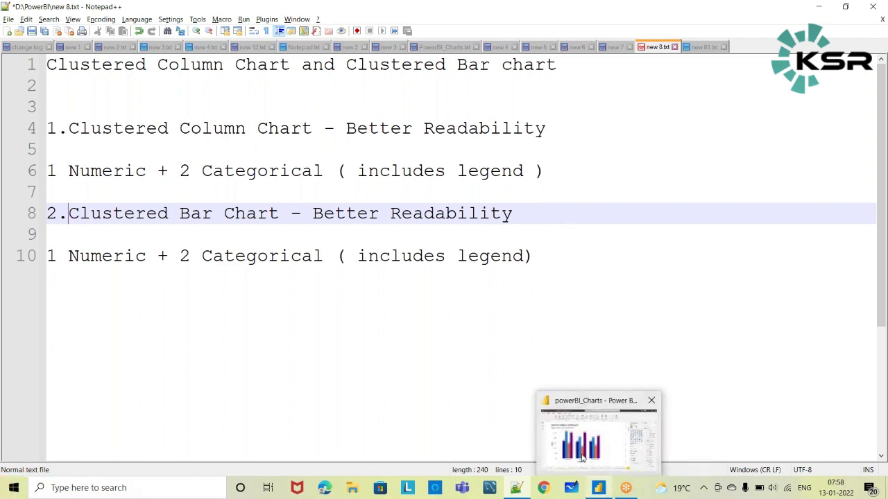
pyautogui.click(575, 451)
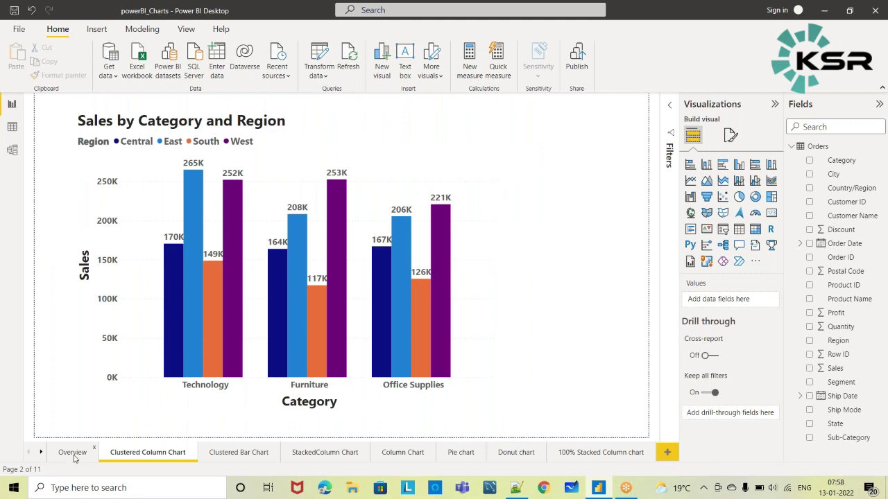
pyautogui.click(73, 452)
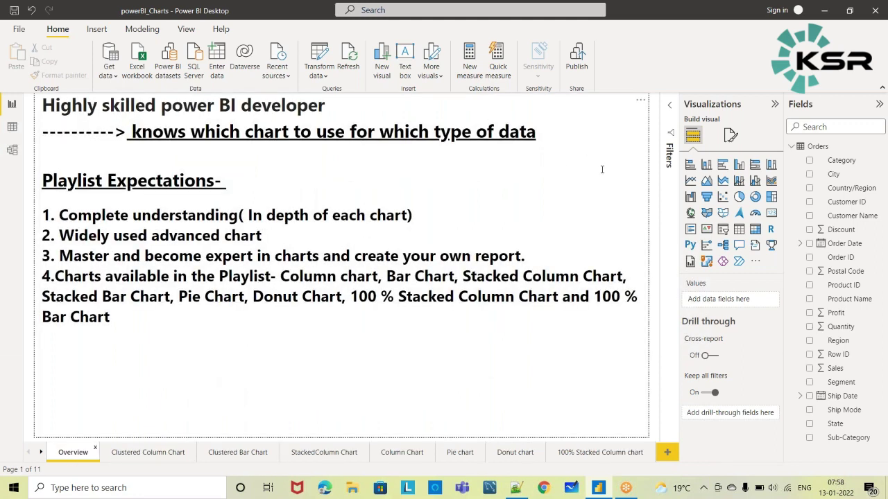